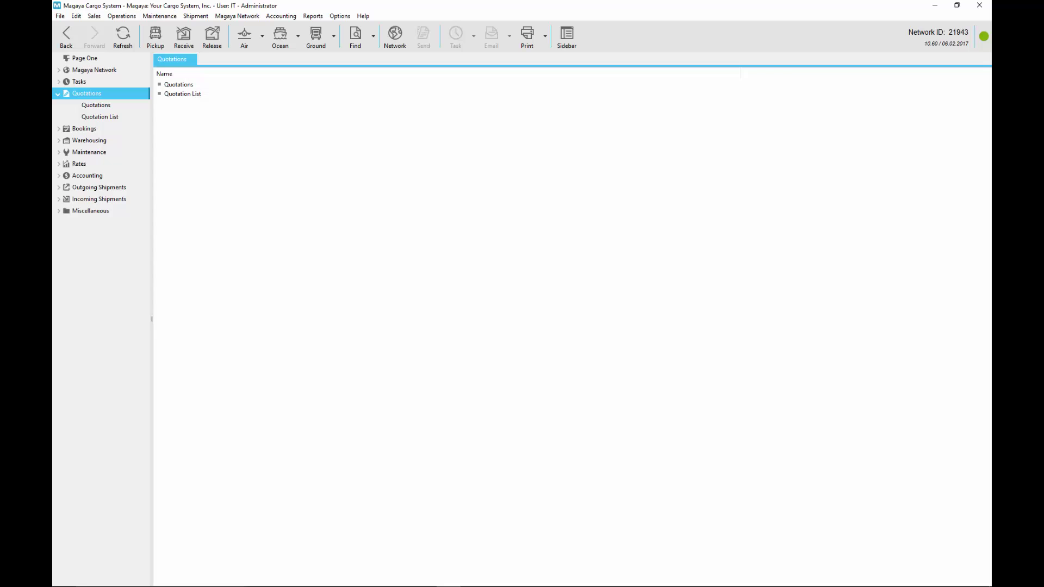
Open the Quotations view and preview the Query Rates dialog and quotation template choices
{"action": "double_click", "coordinate": [178, 85]}
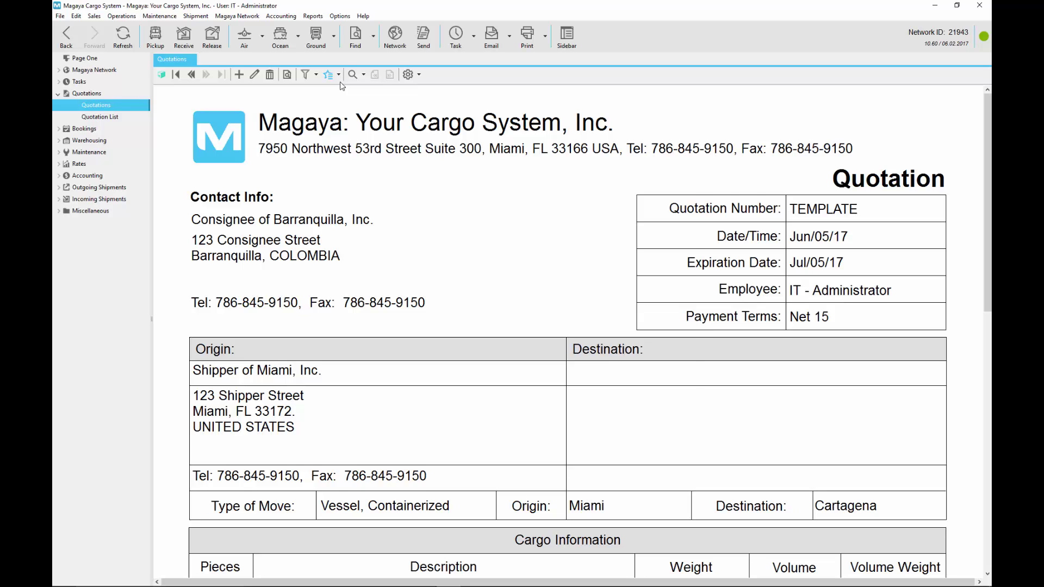
{"action": "left_click", "coordinate": [328, 75]}
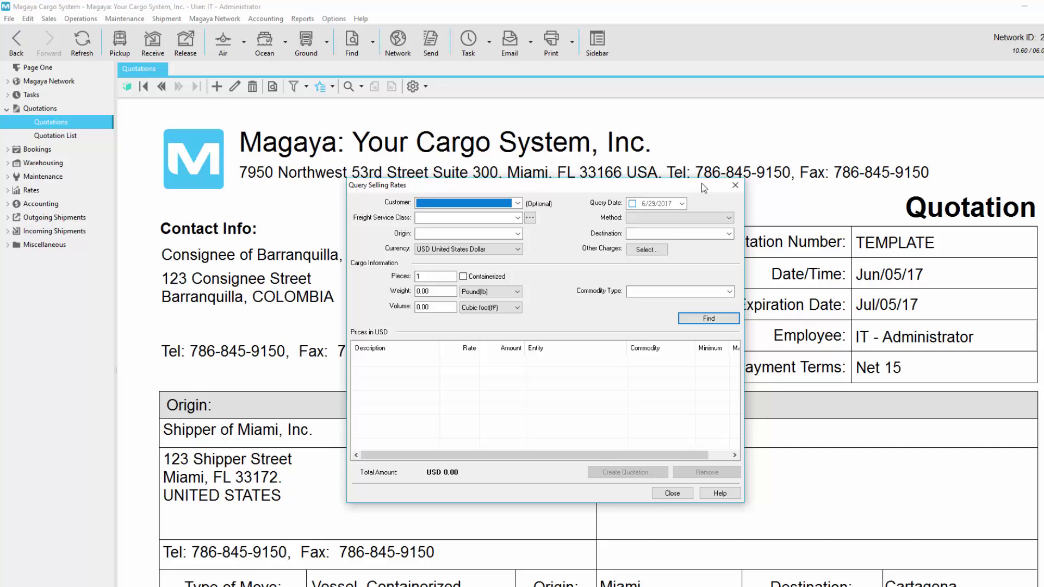
{"action": "left_click", "coordinate": [735, 185]}
{"action": "left_click", "coordinate": [332, 87]}
{"action": "left_click", "coordinate": [426, 187]}
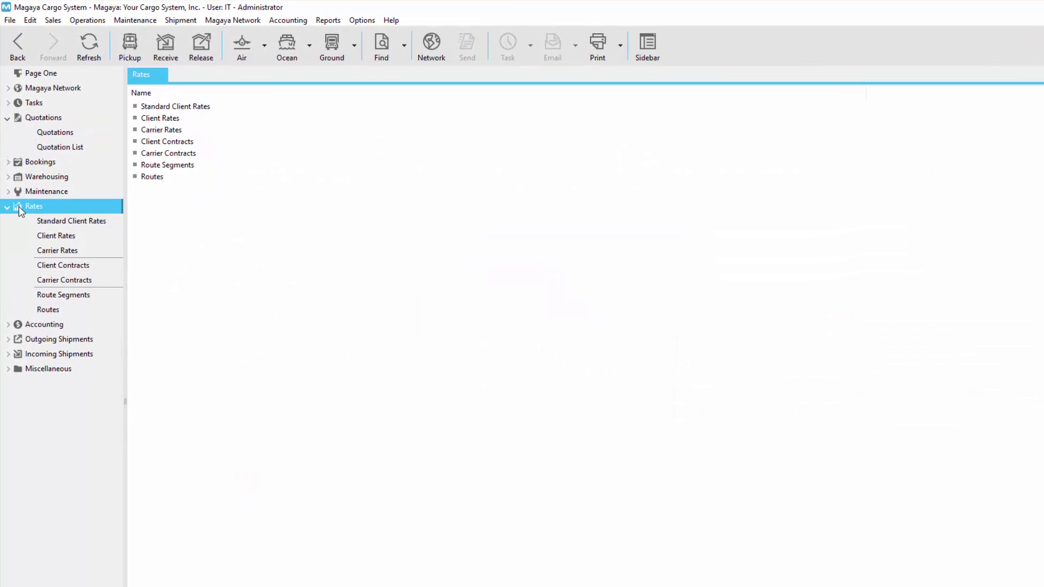
Show the Standard Client Rates list, then compare it with the Client Rates list
{"action": "left_click", "coordinate": [71, 221]}
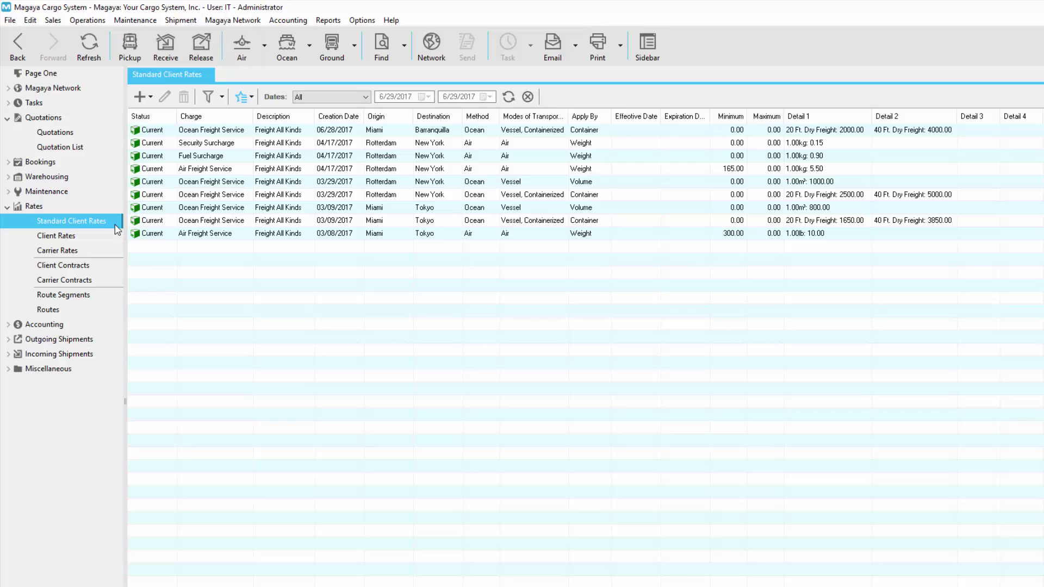
{"action": "left_click", "coordinate": [114, 235]}
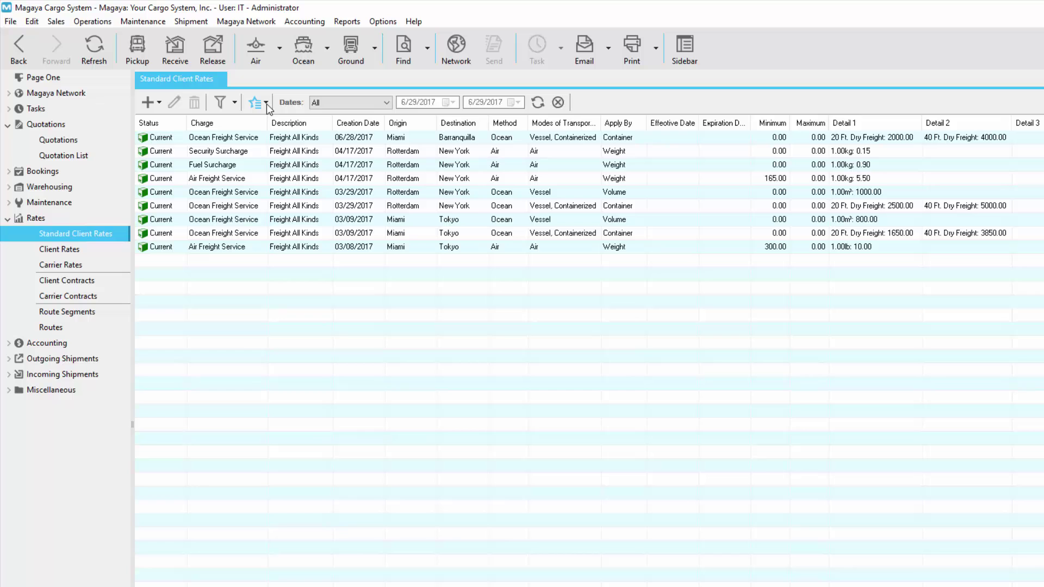
Start a selling-rates query for customer Shipper of Miami, Inc. with Ocean Freight Service
{"action": "left_click", "coordinate": [266, 104]}
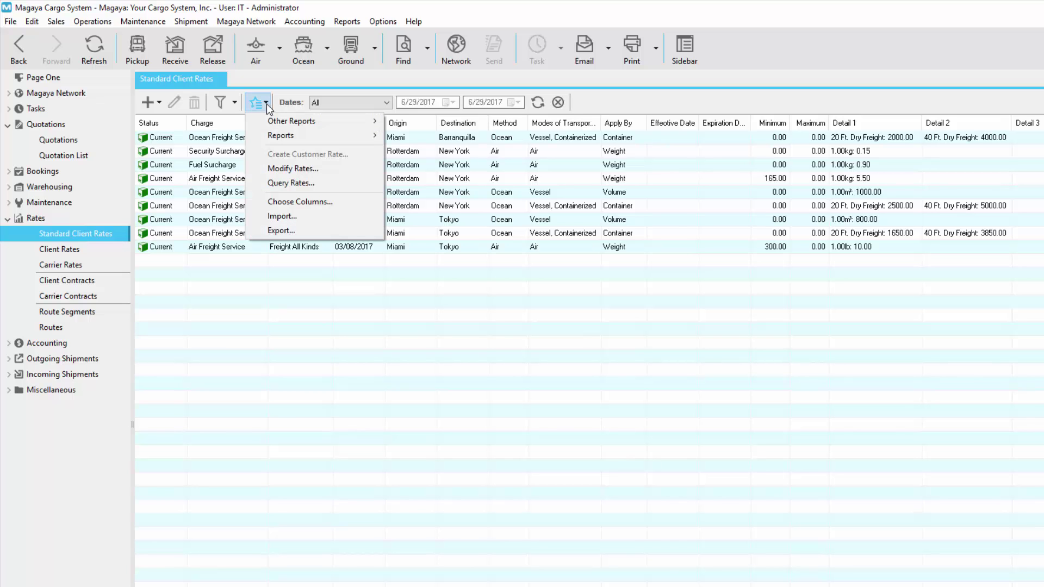
{"action": "left_click", "coordinate": [329, 181]}
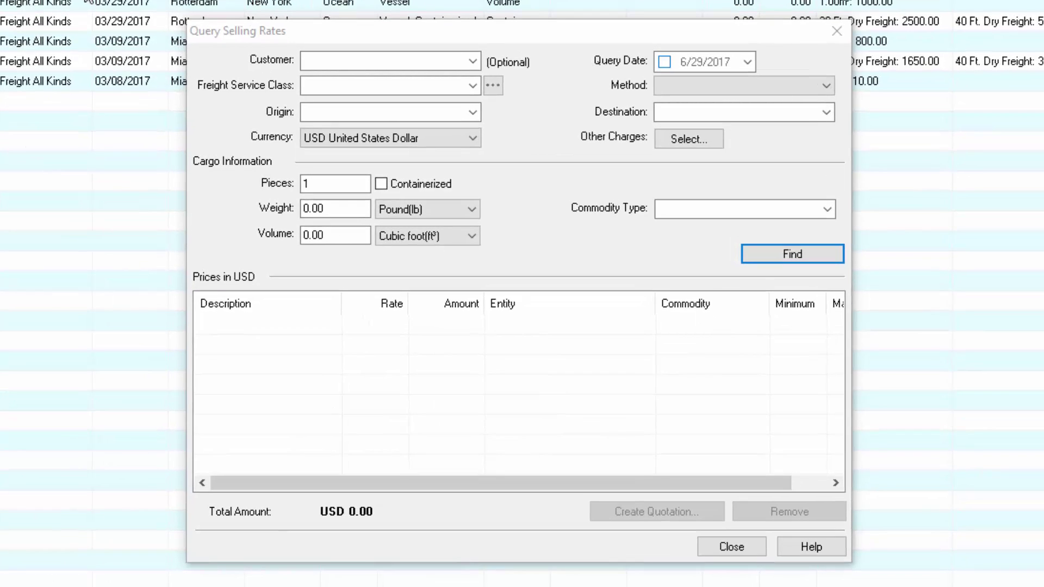
{"action": "left_click", "coordinate": [476, 63]}
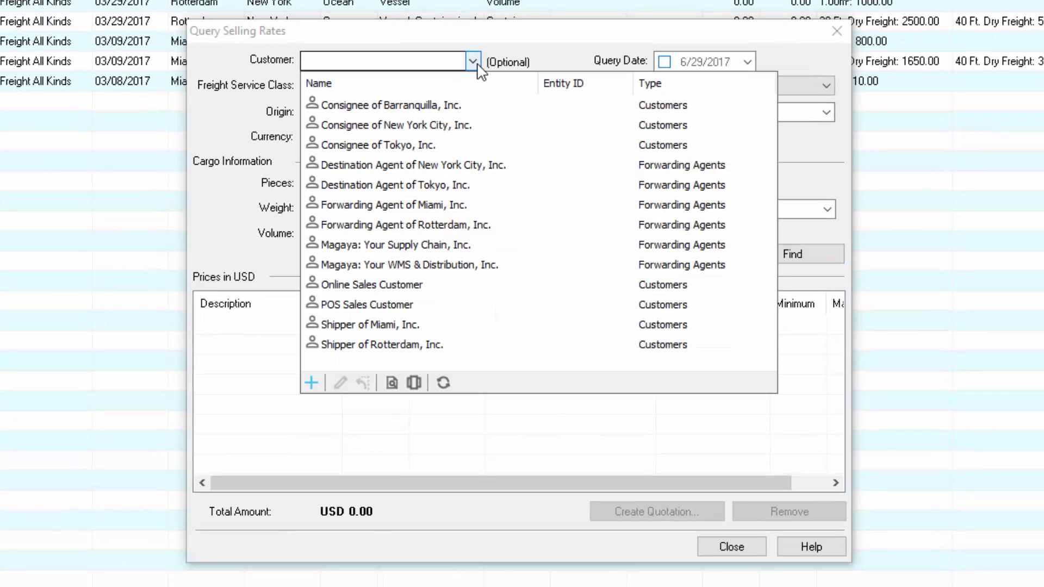
{"action": "left_click", "coordinate": [440, 326]}
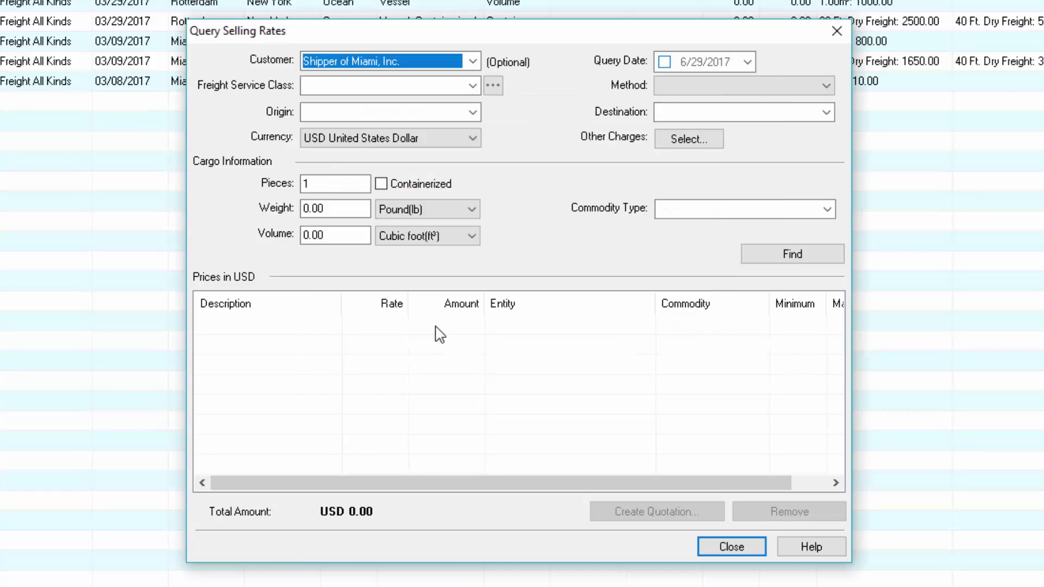
{"action": "left_click", "coordinate": [473, 86]}
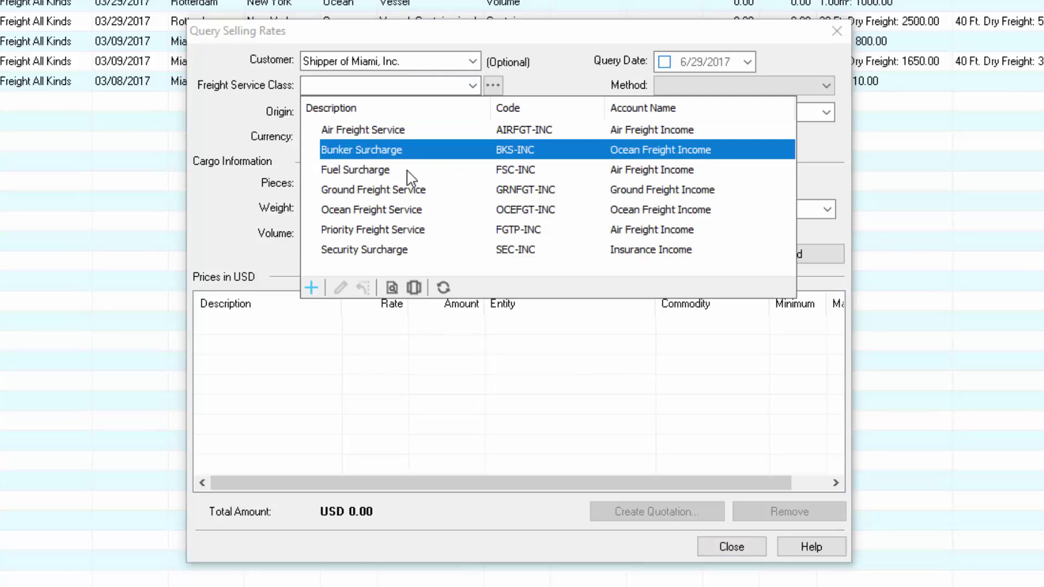
{"action": "left_click", "coordinate": [381, 209]}
Find Miami–Barranquilla Vessel Containerized rates for a 20 Ft. Dry Freight container and inspect the USD 2000.00 result
{"action": "left_click", "coordinate": [426, 259]}
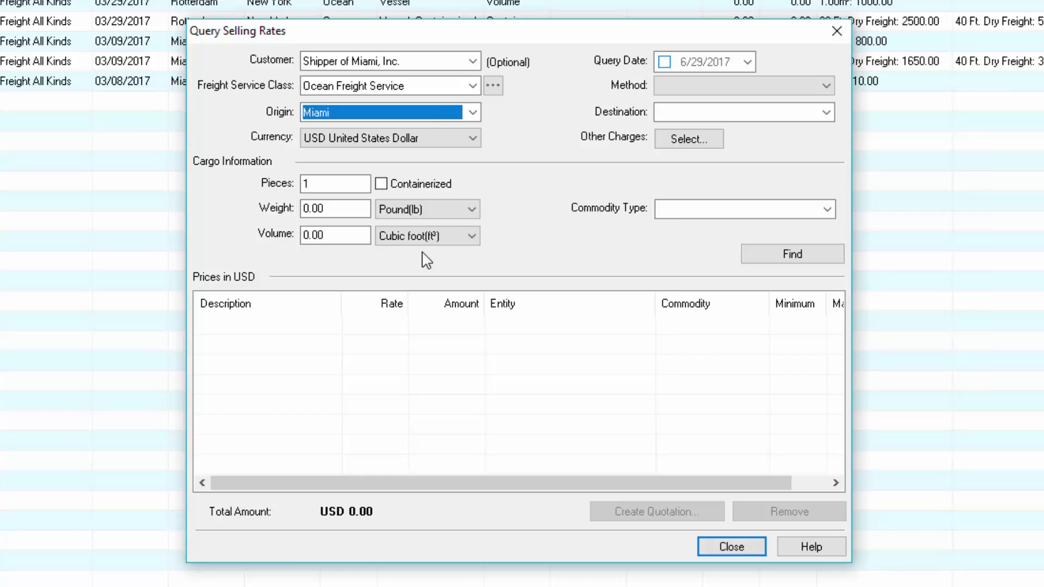
{"action": "left_click", "coordinate": [783, 86]}
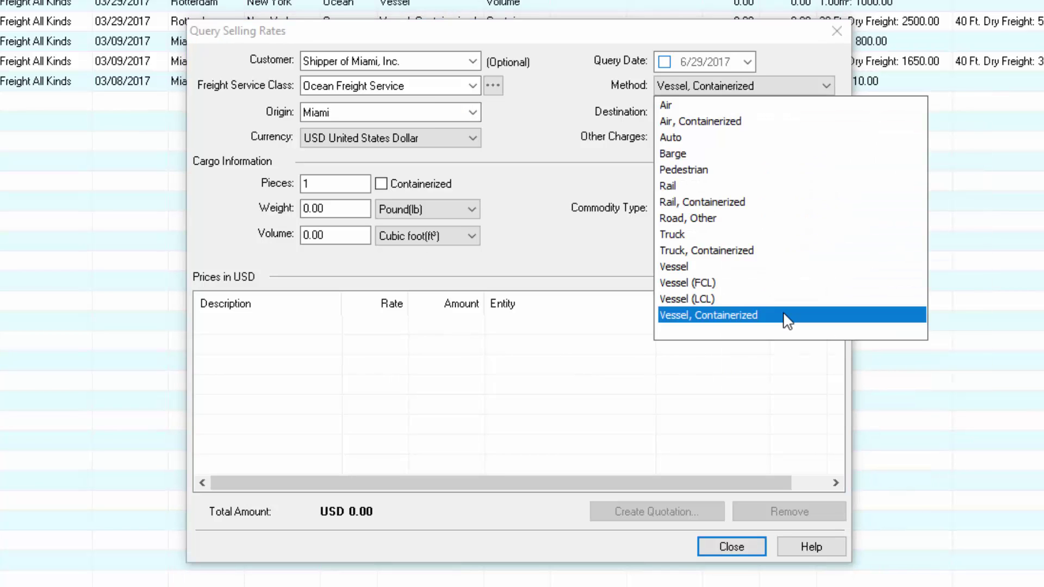
{"action": "left_click", "coordinate": [787, 320]}
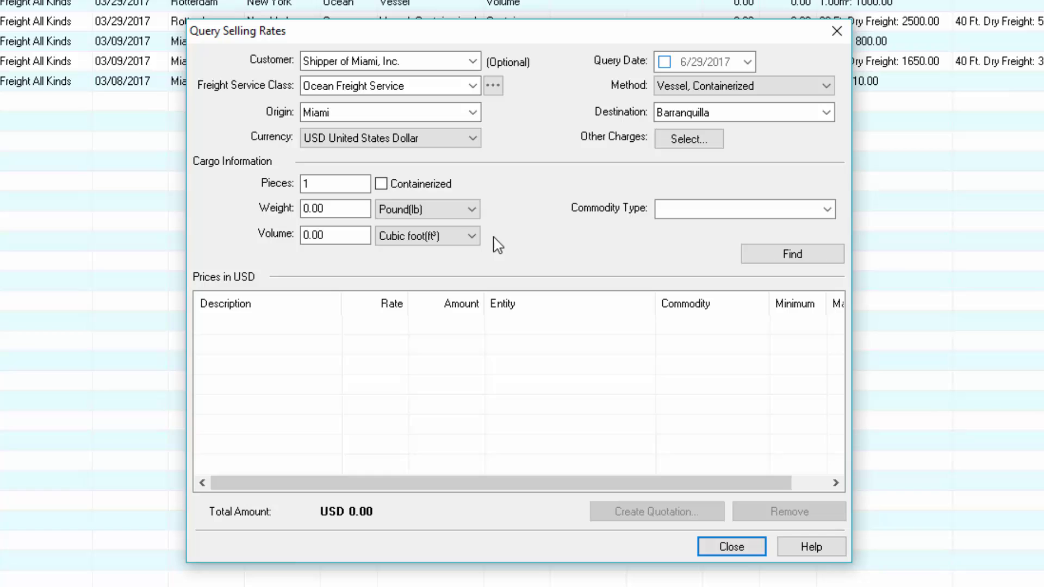
{"action": "left_click", "coordinate": [381, 184]}
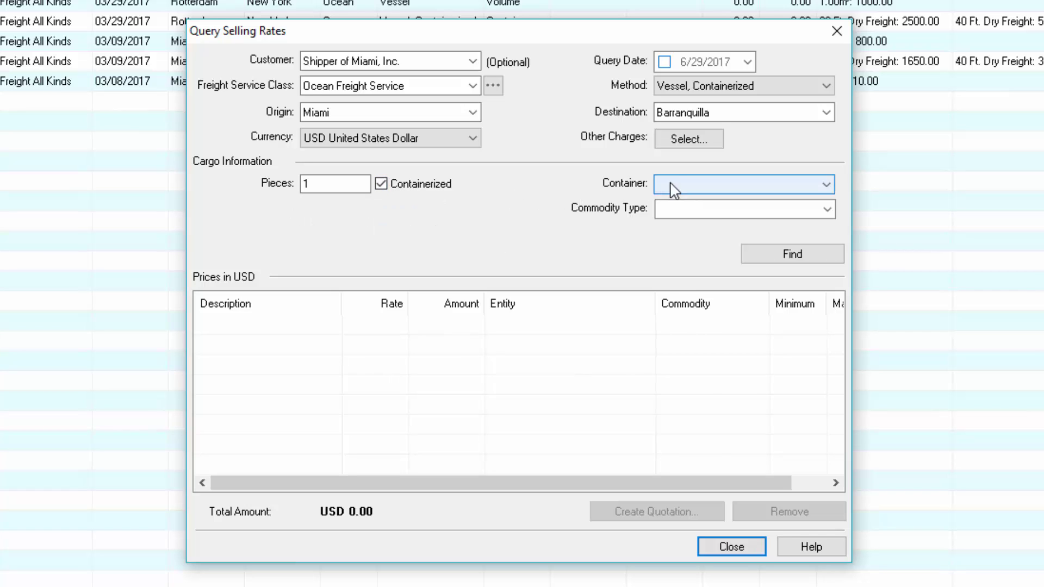
{"action": "left_click", "coordinate": [677, 187]}
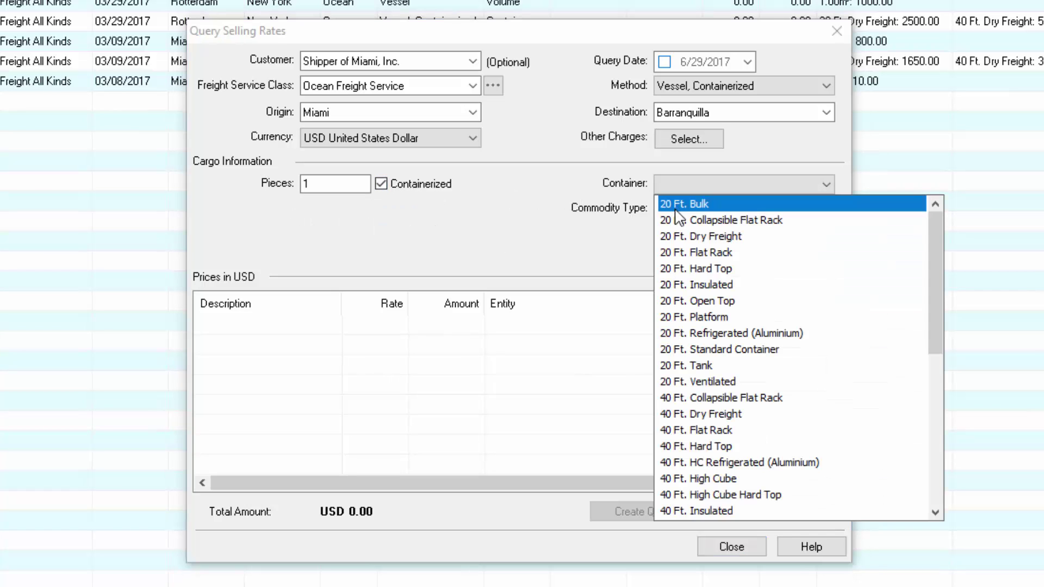
{"action": "left_click", "coordinate": [681, 237]}
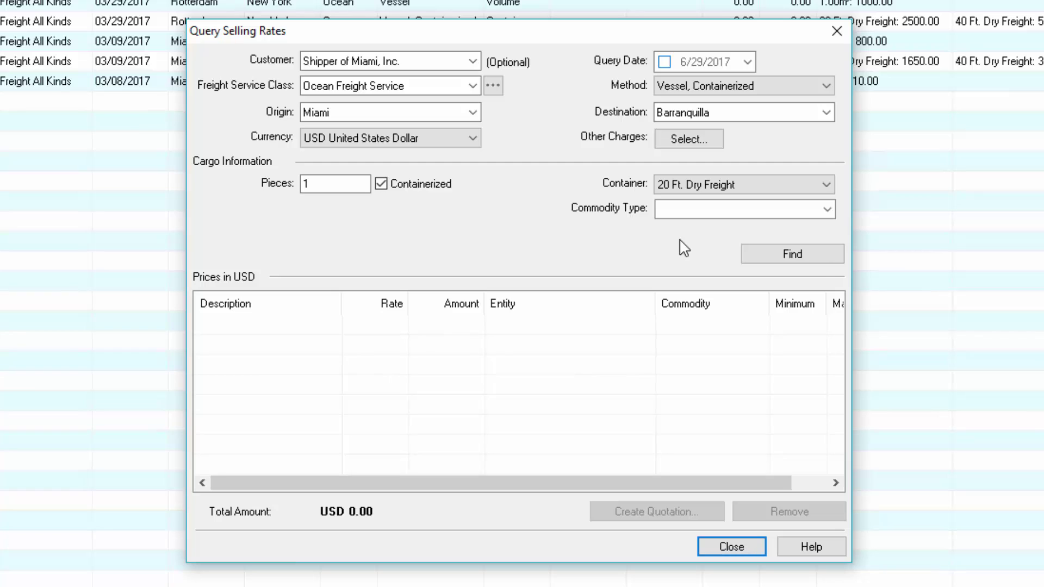
{"action": "left_click", "coordinate": [820, 260]}
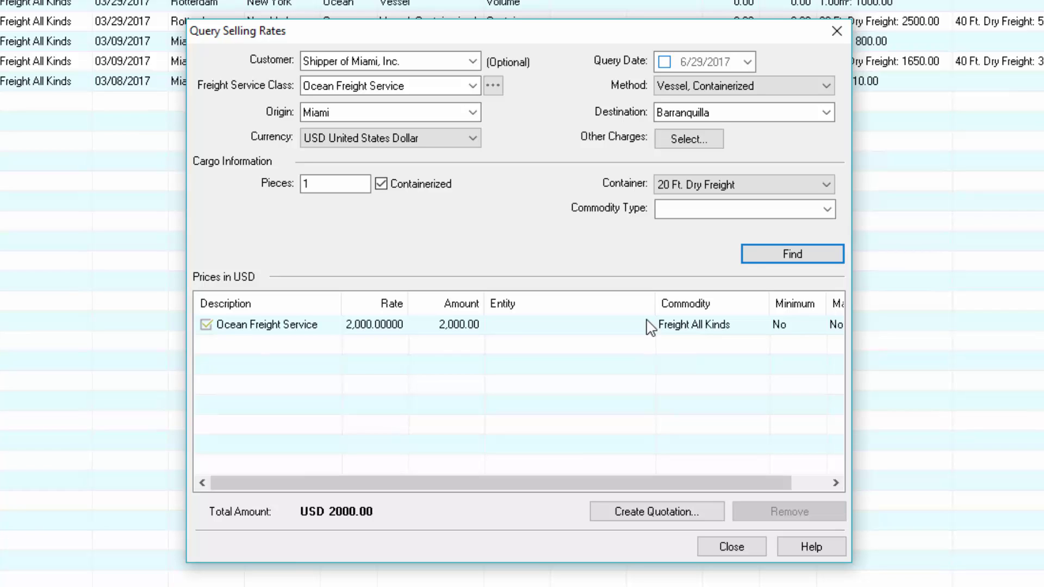
{"action": "double_click", "coordinate": [588, 326]}
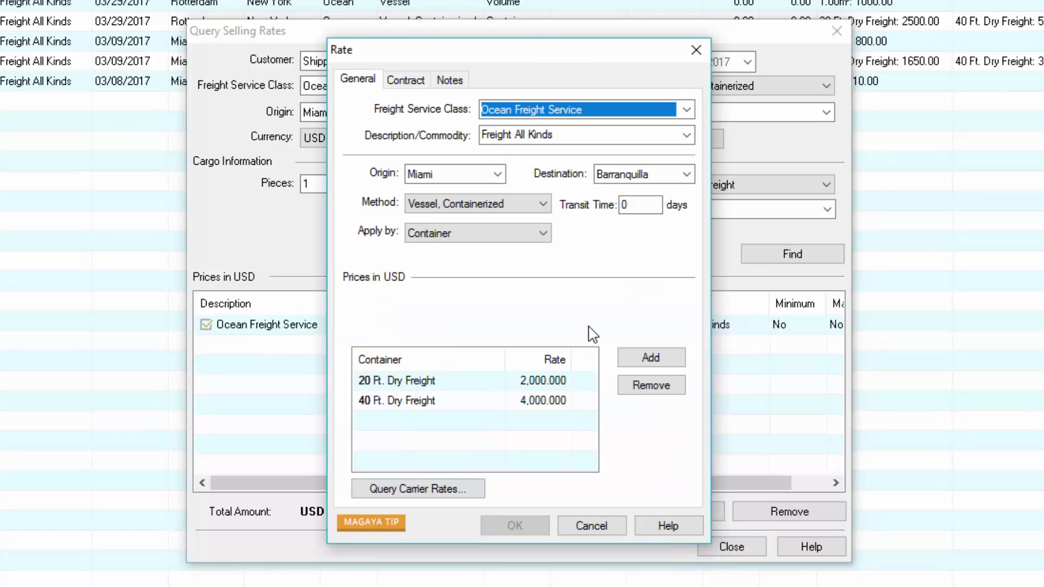
{"action": "key", "text": "Escape"}
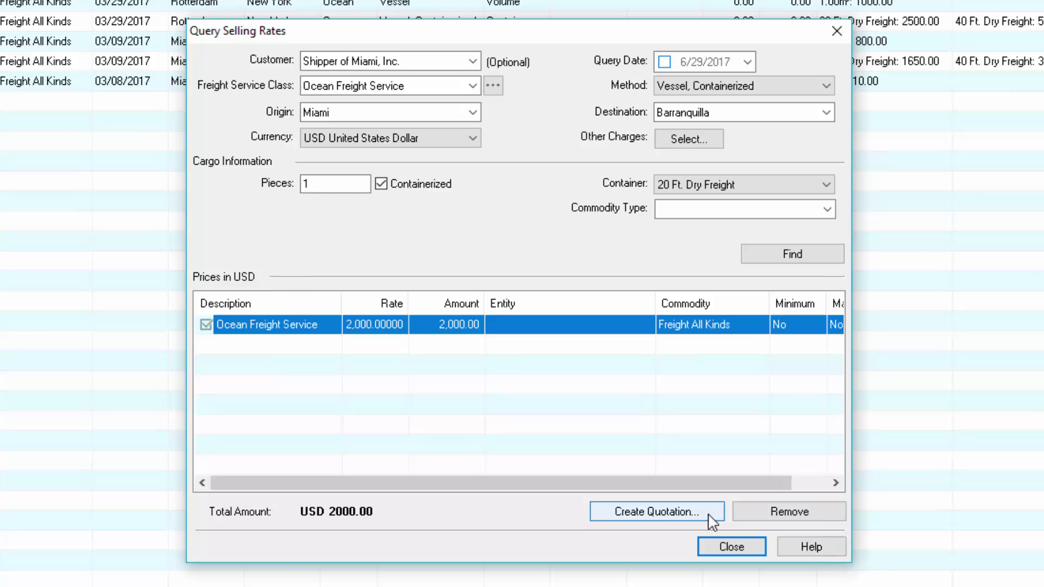
Create a quotation from the found rate and enter ELECTRONICS as the description of goods
{"action": "left_click", "coordinate": [709, 514]}
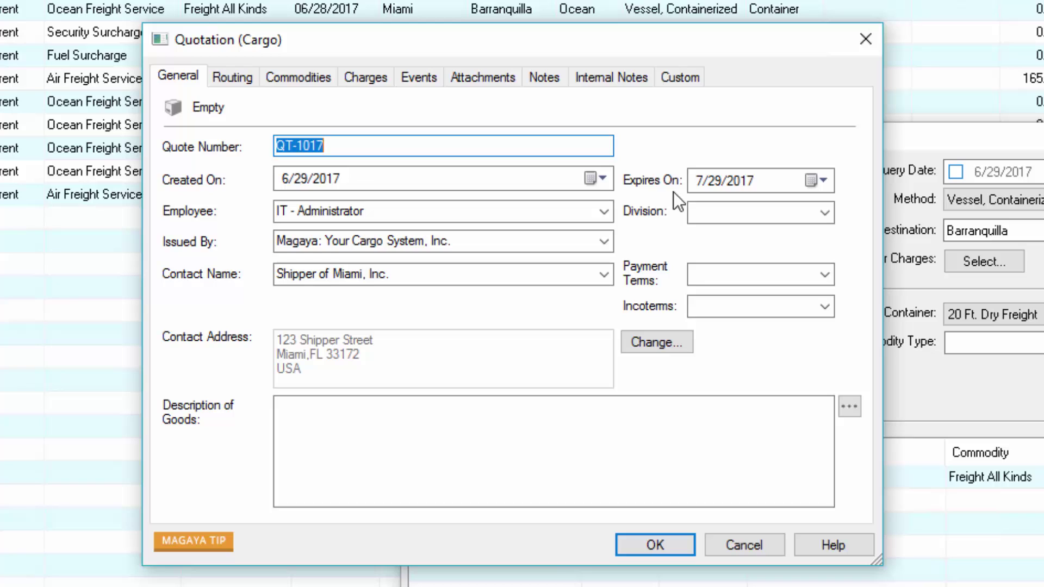
{"action": "left_click", "coordinate": [825, 274]}
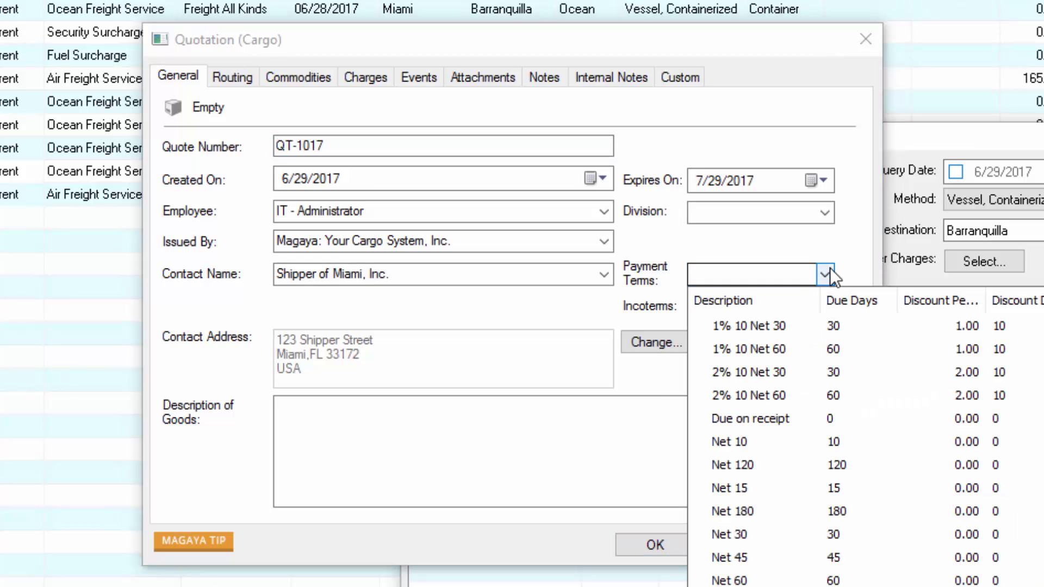
{"action": "left_click", "coordinate": [825, 306]}
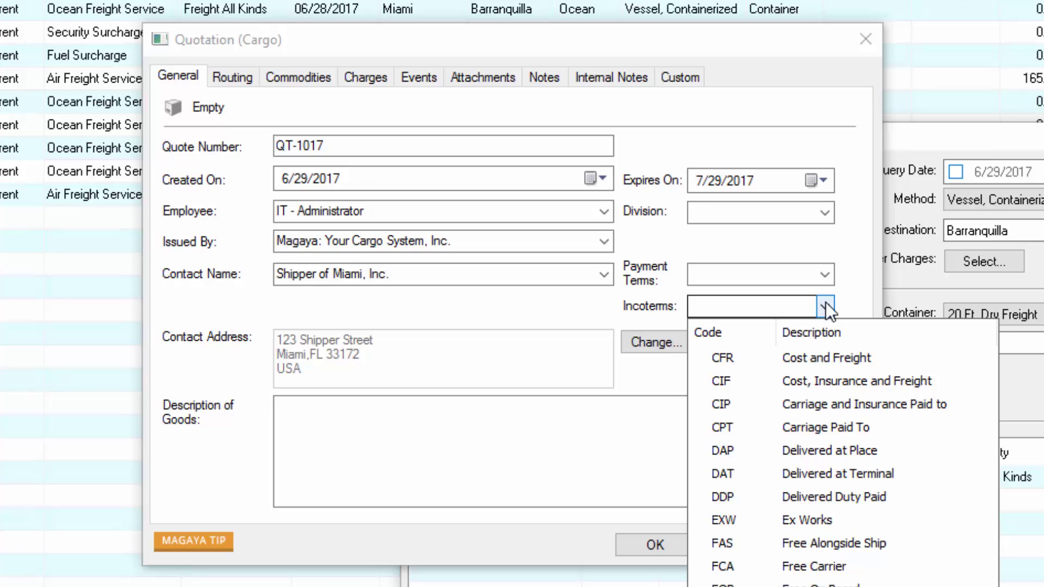
{"action": "left_click", "coordinate": [829, 403]}
{"action": "type", "text": "ELECTRONICS"}
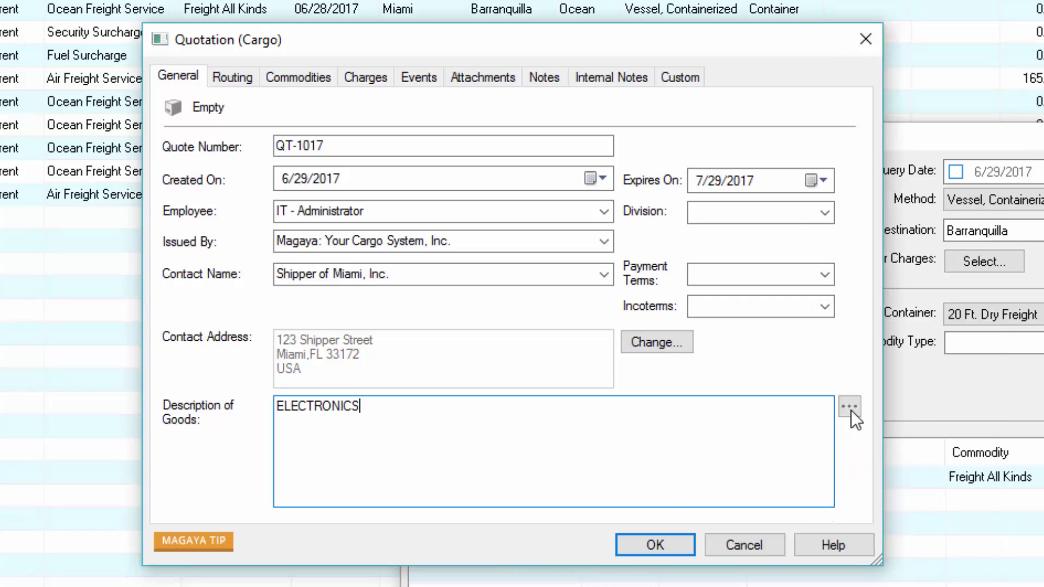
{"action": "left_click", "coordinate": [851, 409]}
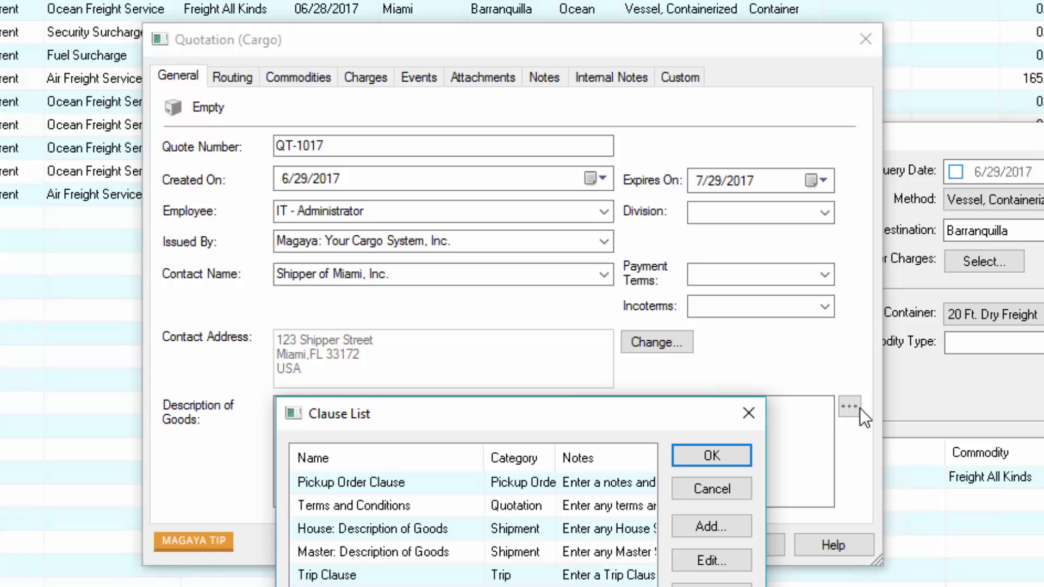
Set the pickup address to the shipper's default Miami address, leaving the dropoff address empty
{"action": "key", "text": "Escape"}
{"action": "left_click", "coordinate": [252, 80]}
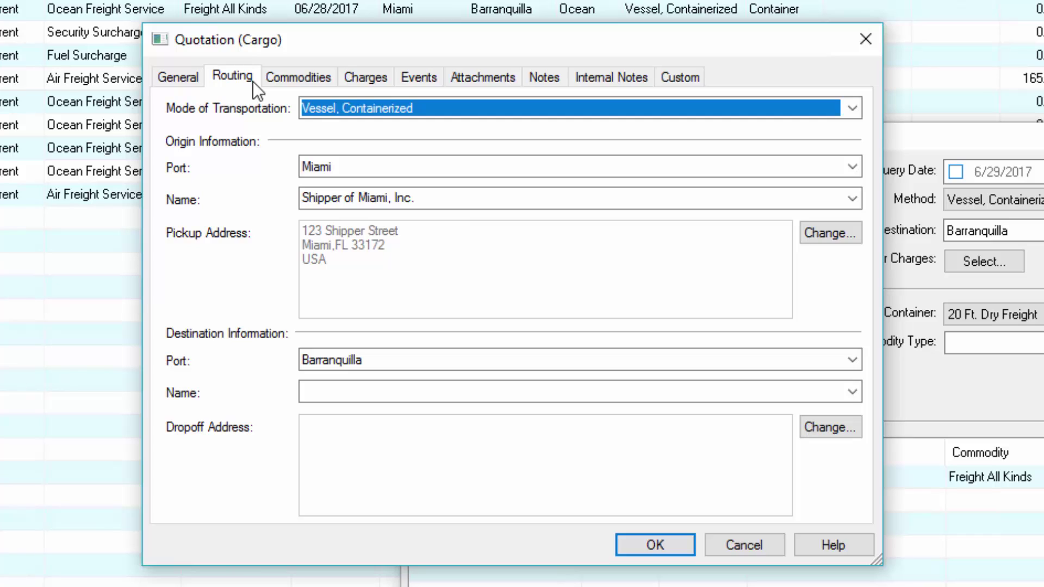
{"action": "left_click", "coordinate": [850, 239]}
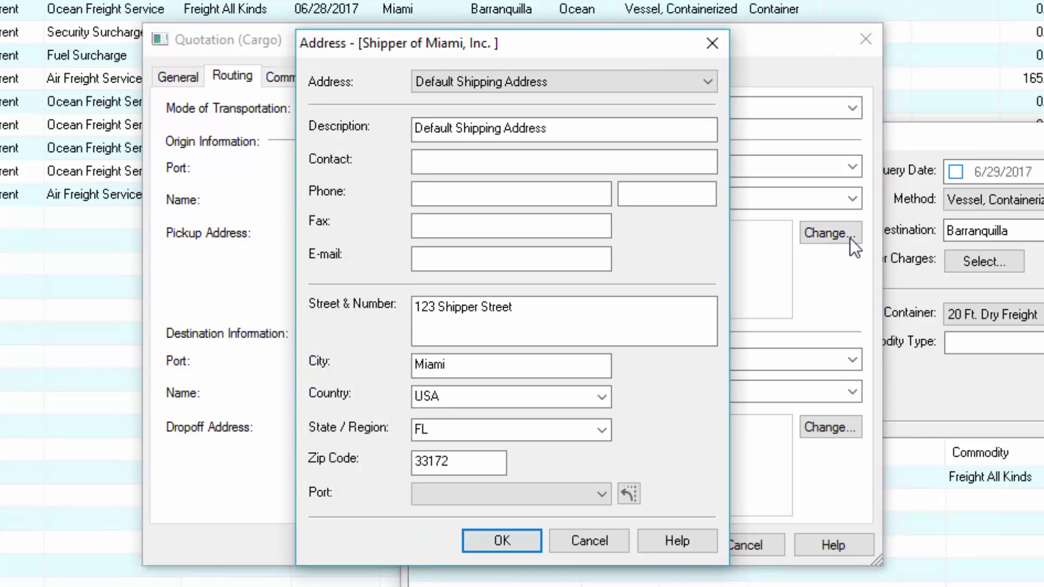
{"action": "key", "text": "Return"}
{"action": "left_click", "coordinate": [852, 433]}
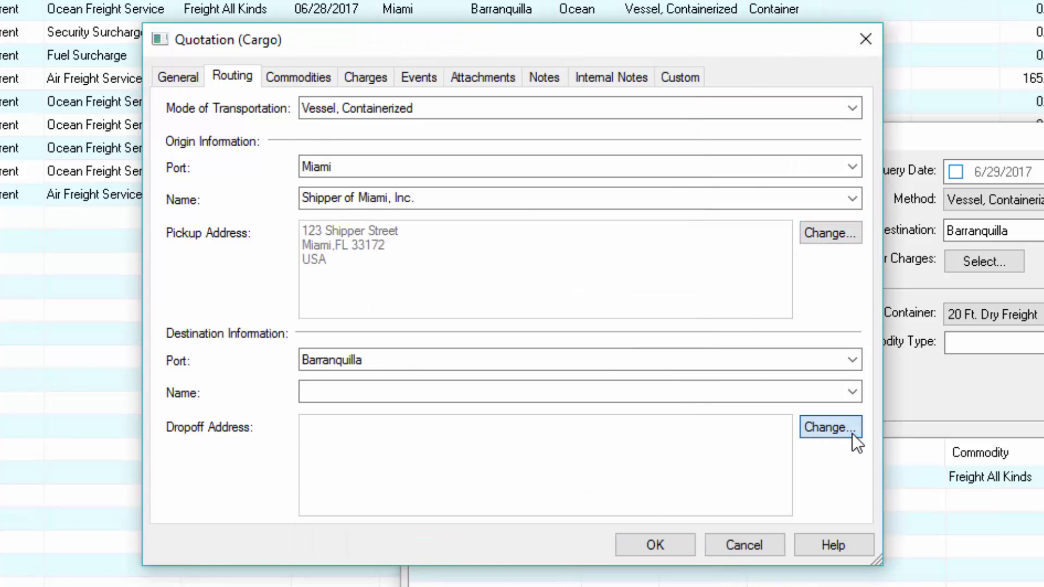
{"action": "key", "text": "Escape"}
Show the Commodities tab with the single 20 Ft. Dry Freight container
{"action": "left_click", "coordinate": [334, 82]}
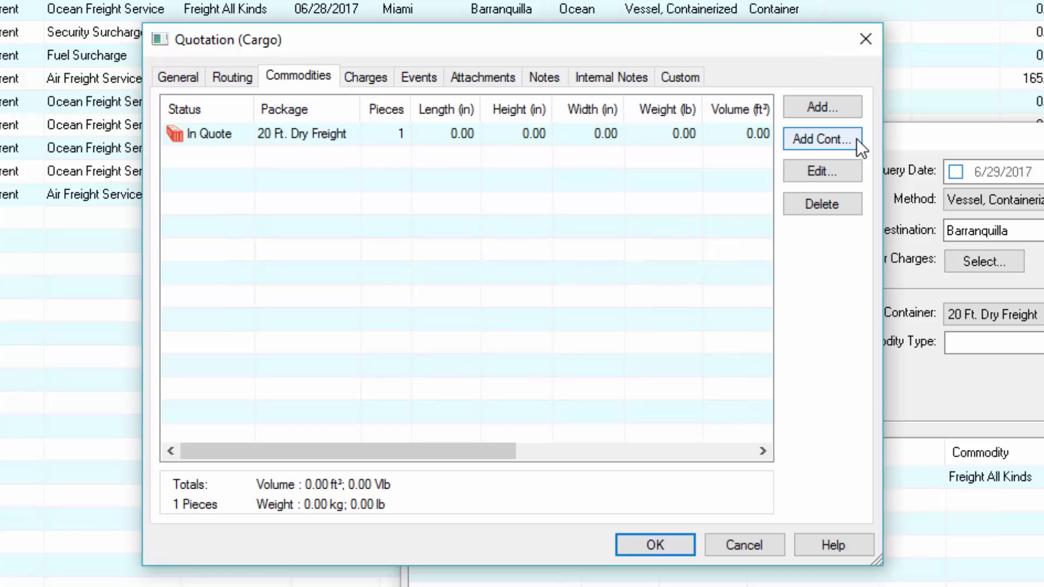
Review the Charges tab, inspecting the Ocean Freight Service 2,000.00 charge and the Add options
{"action": "left_click", "coordinate": [366, 76]}
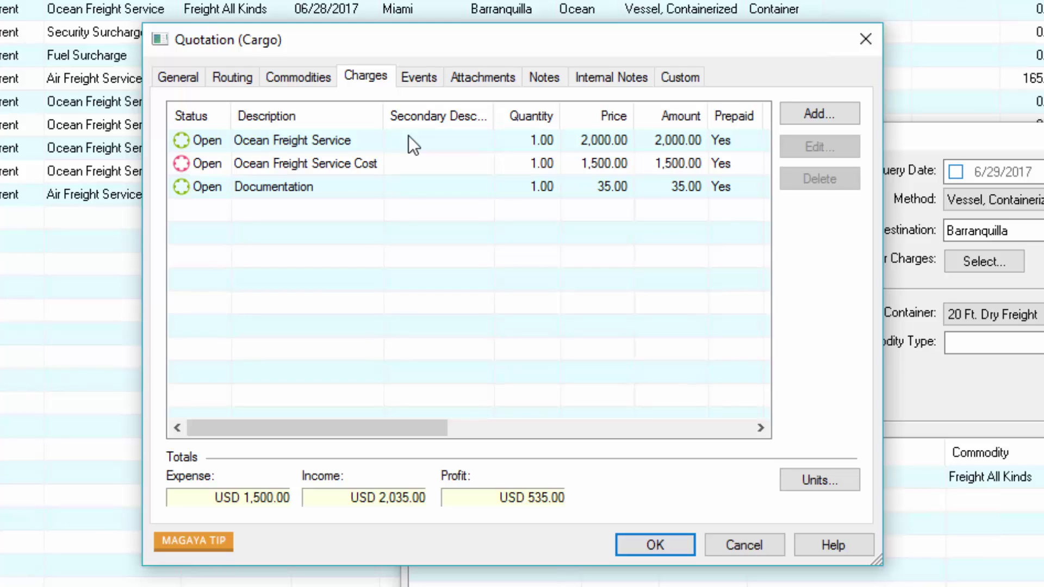
{"action": "double_click", "coordinate": [377, 142]}
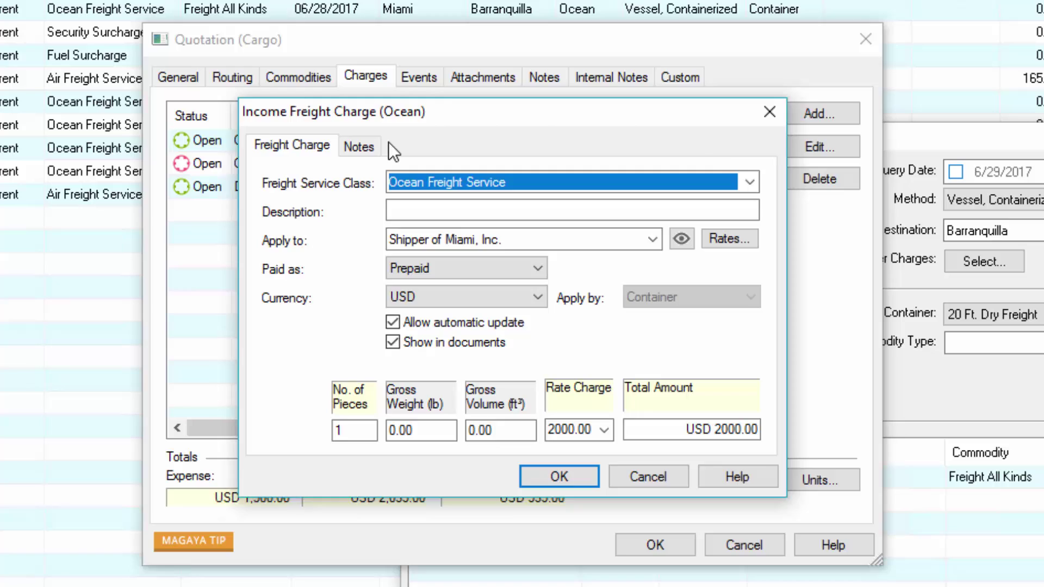
{"action": "key", "text": "Return"}
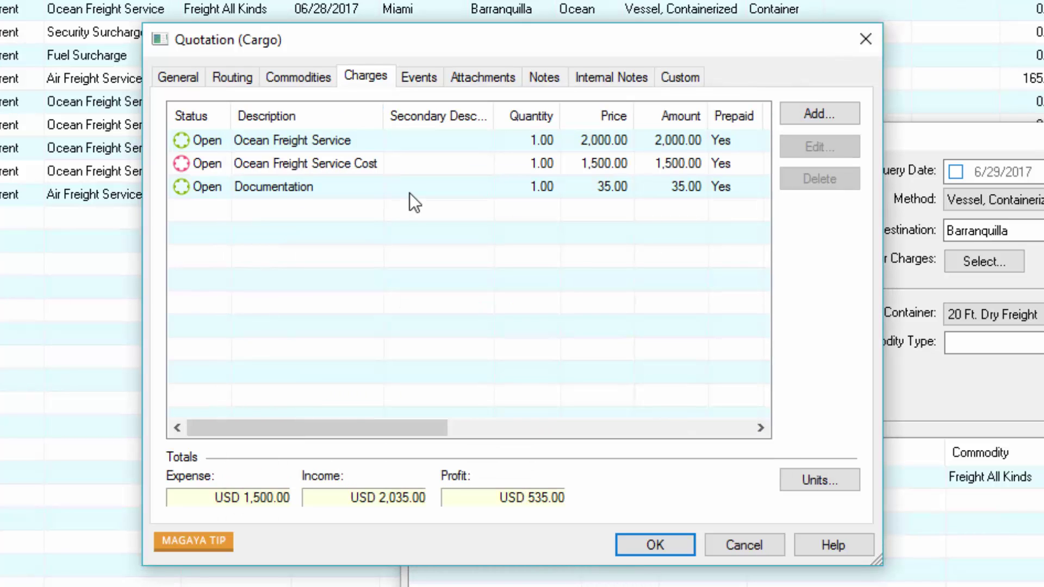
{"action": "left_click", "coordinate": [846, 122]}
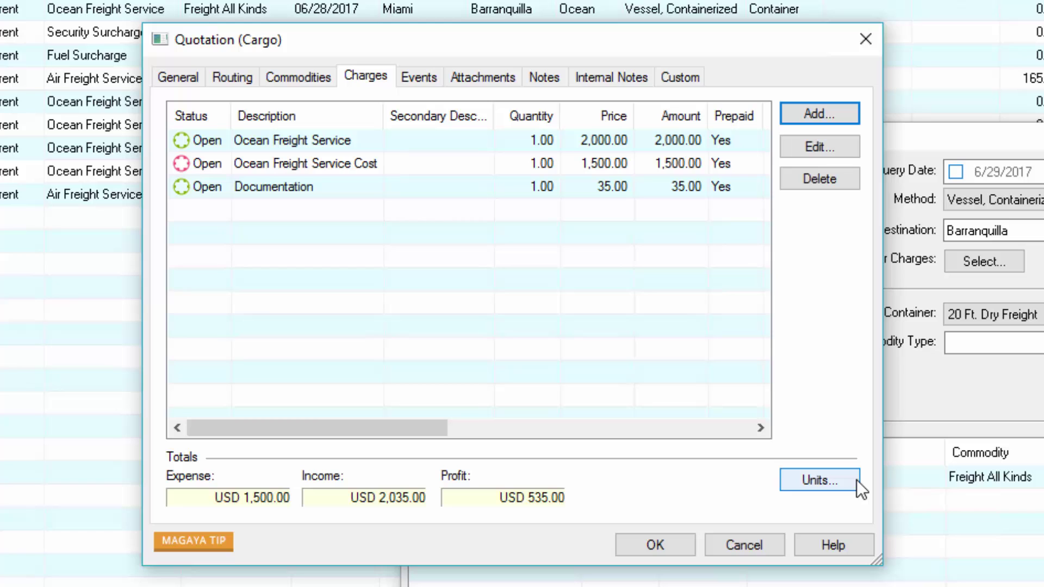
Confirm the Units settings, then check the Events, Attachments, Internal Notes and Notes tabs
{"action": "left_click", "coordinate": [857, 479]}
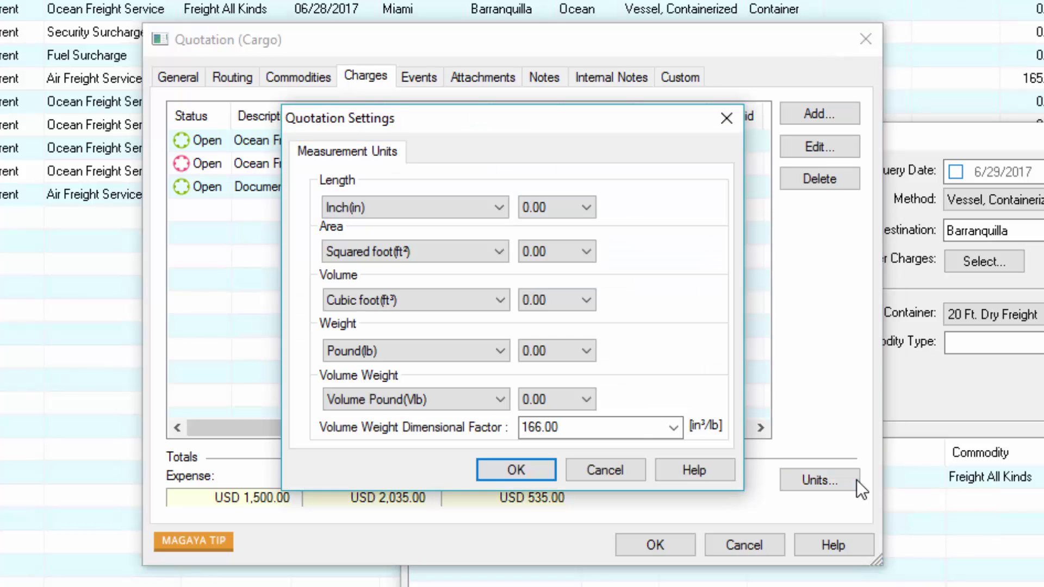
{"action": "left_click", "coordinate": [442, 79]}
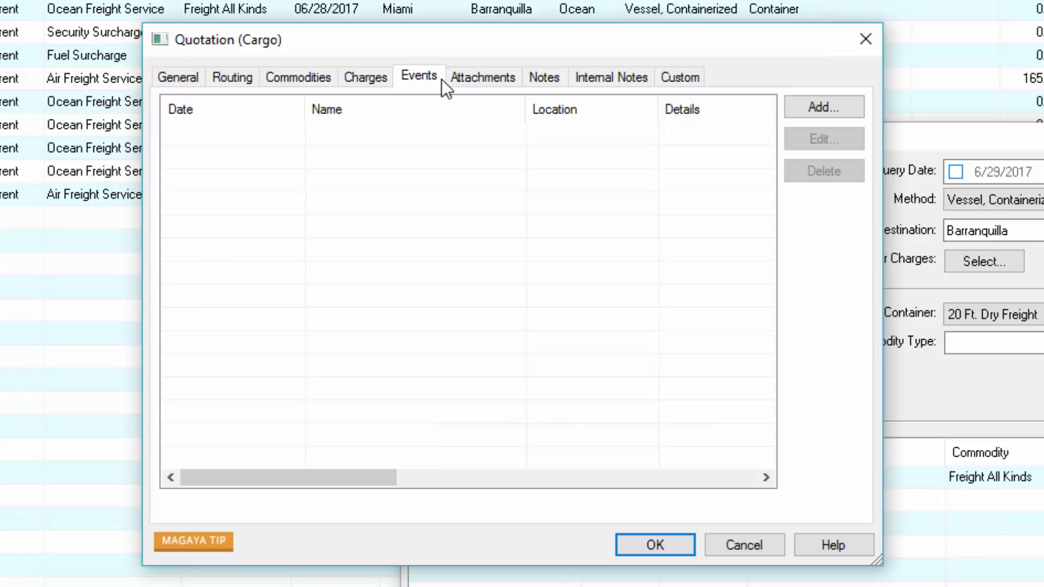
{"action": "left_click", "coordinate": [511, 77]}
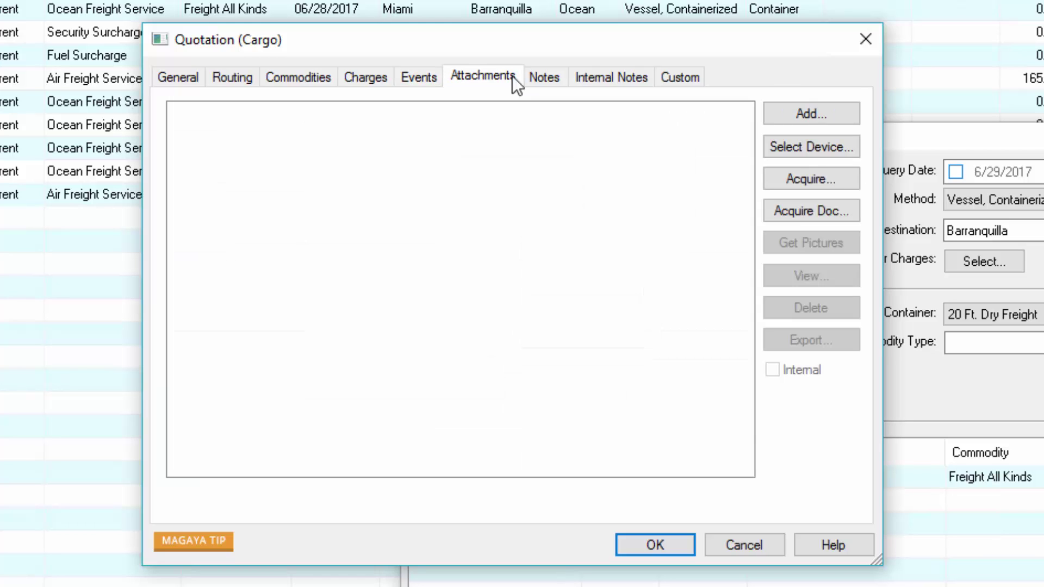
{"action": "left_click", "coordinate": [641, 76]}
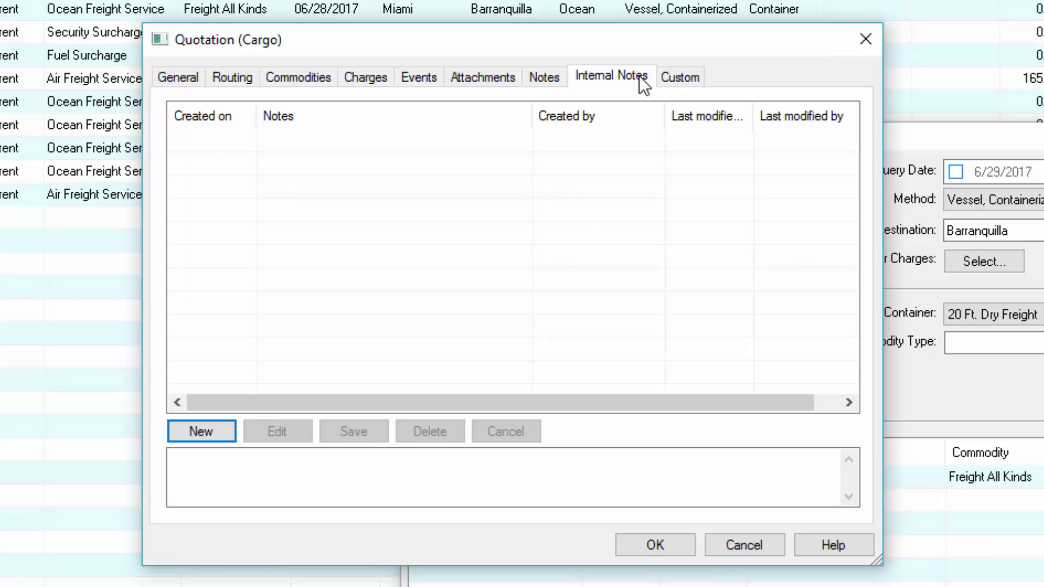
{"action": "left_click", "coordinate": [550, 81]}
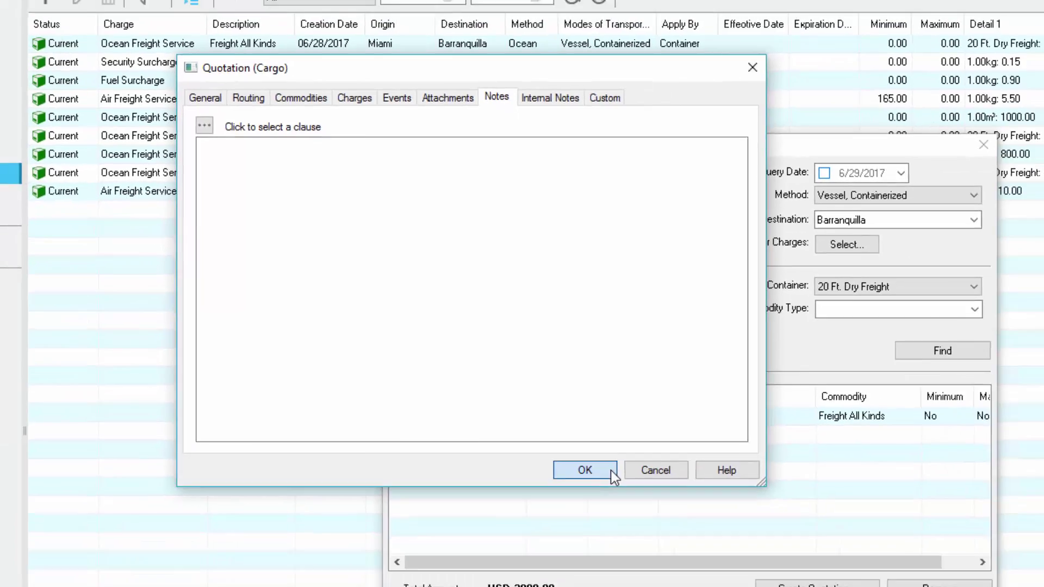
Save the quotation and view the QT-1017 document at Zoom All and Zoom Width, checking Email and Print options
{"action": "left_click", "coordinate": [611, 471]}
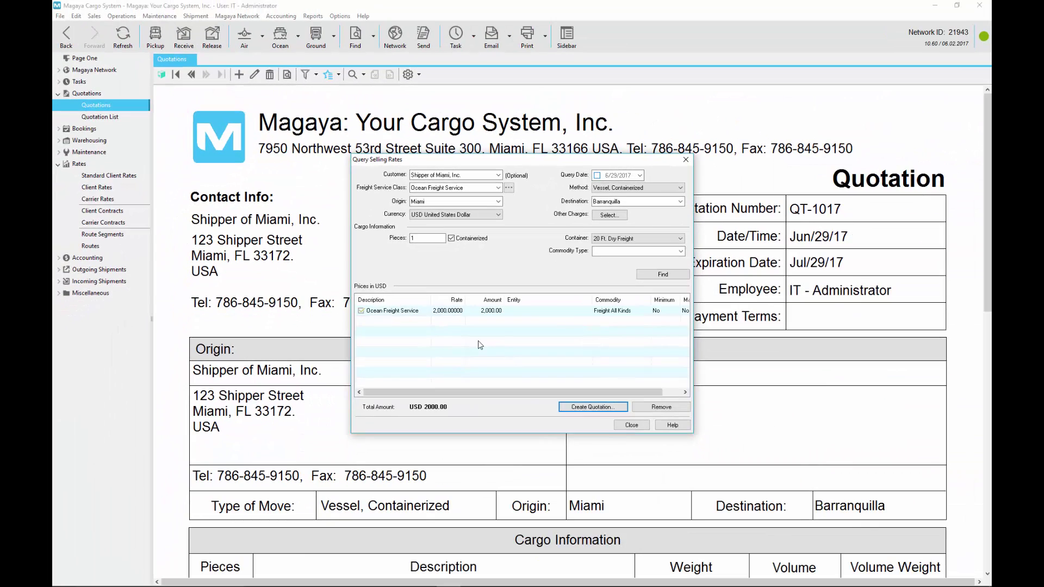
{"action": "left_click_drag", "start_coordinate": [987, 258], "coordinate": [982, 520]}
{"action": "left_click", "coordinate": [363, 75]}
{"action": "left_click", "coordinate": [408, 101]}
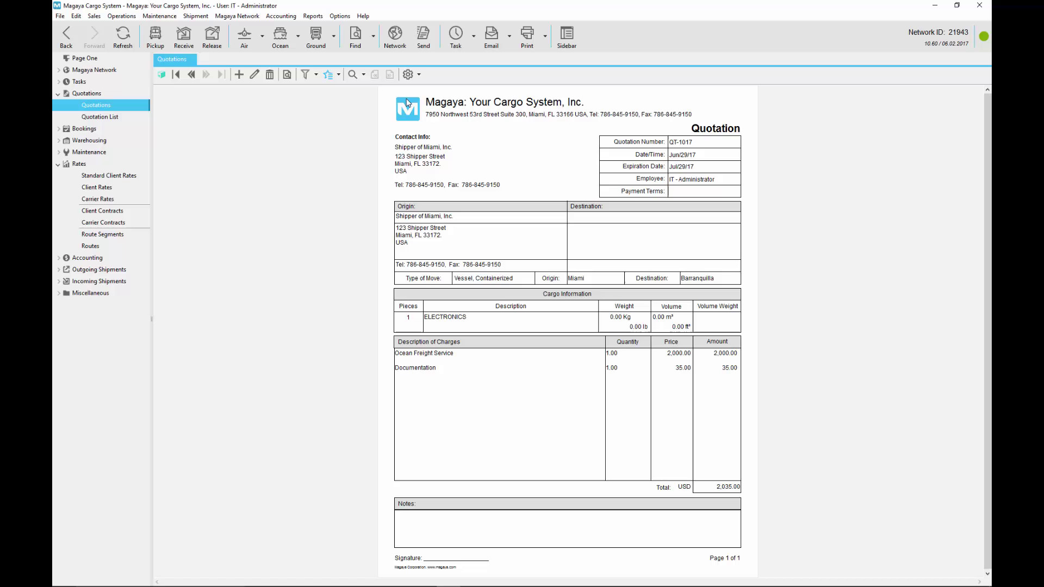
{"action": "left_click", "coordinate": [363, 75]}
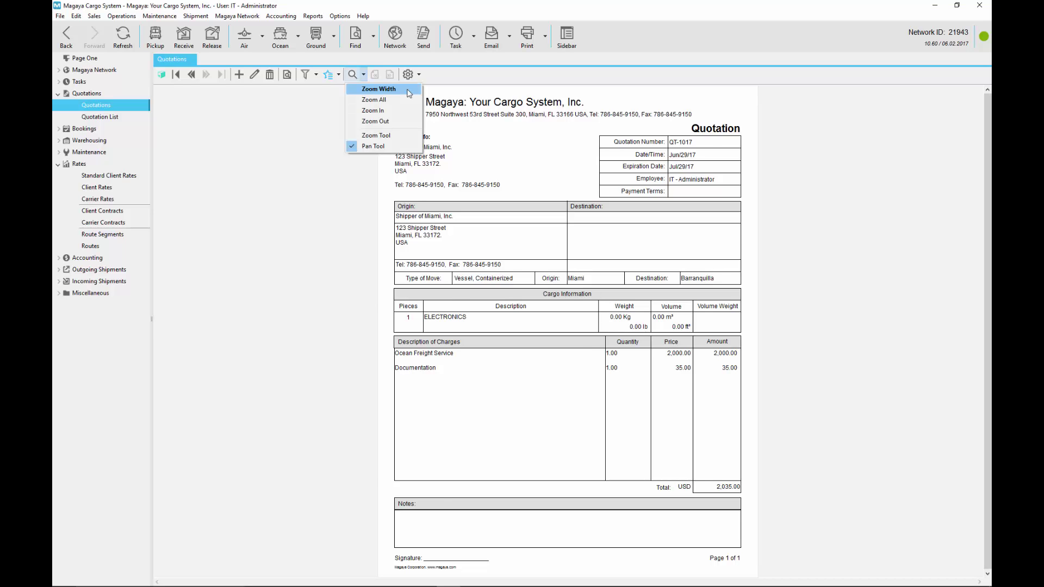
{"action": "left_click", "coordinate": [408, 91]}
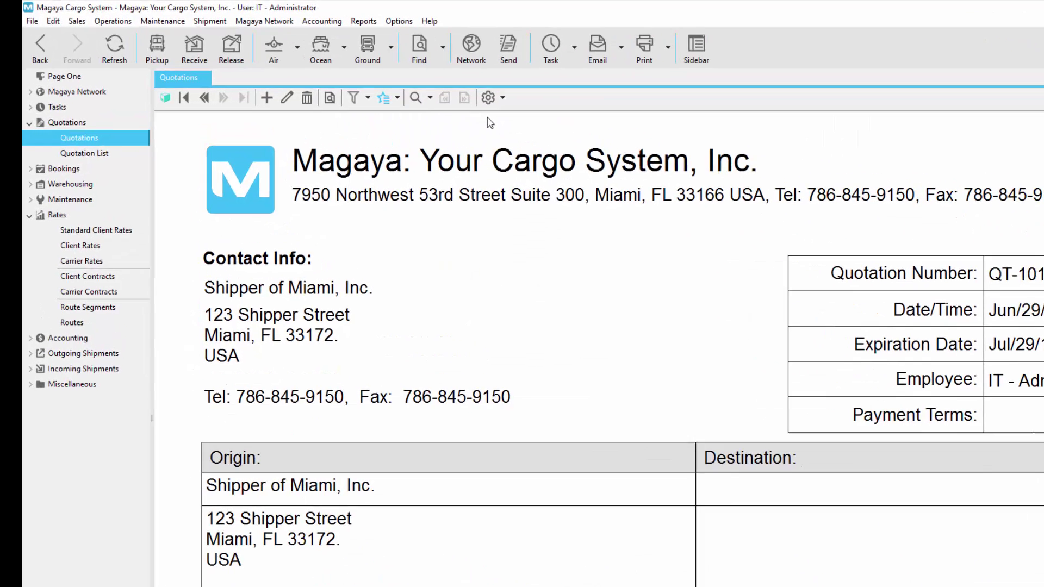
{"action": "left_click", "coordinate": [509, 35]}
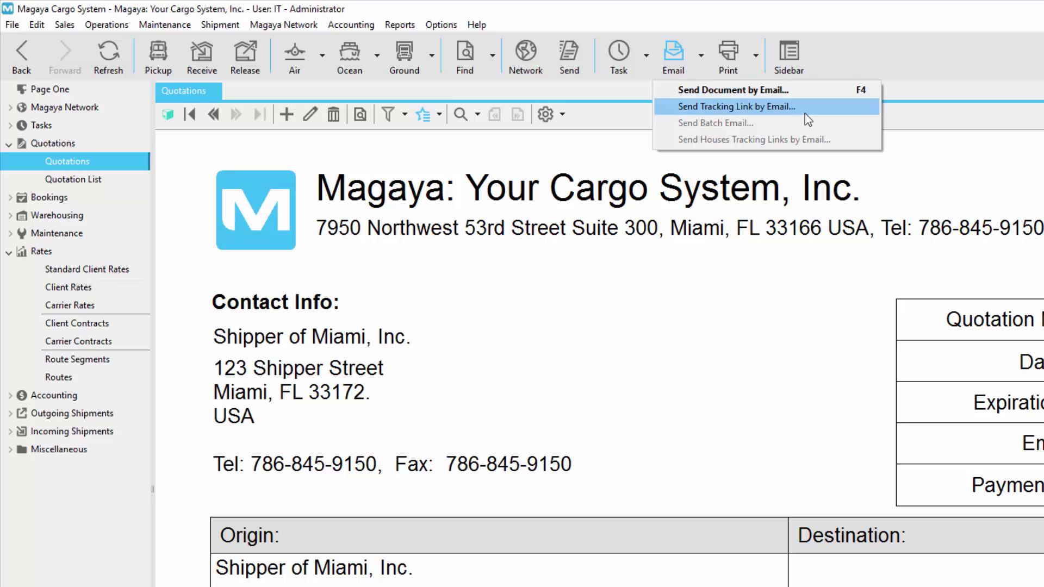
{"action": "left_click", "coordinate": [756, 55]}
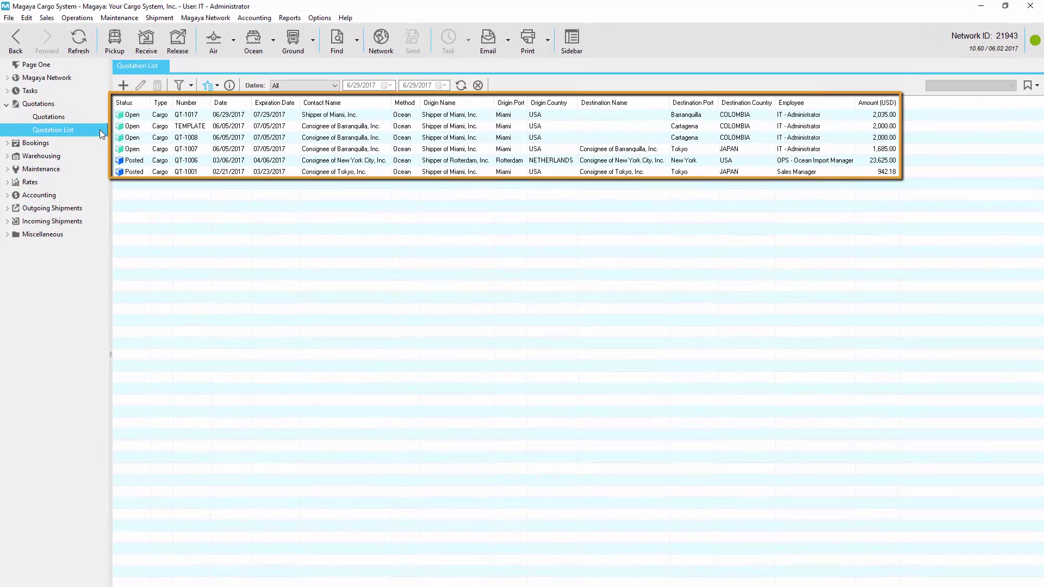
Check the Quotation List's column, date and filter options, then save the current list view
{"action": "left_click", "coordinate": [218, 90]}
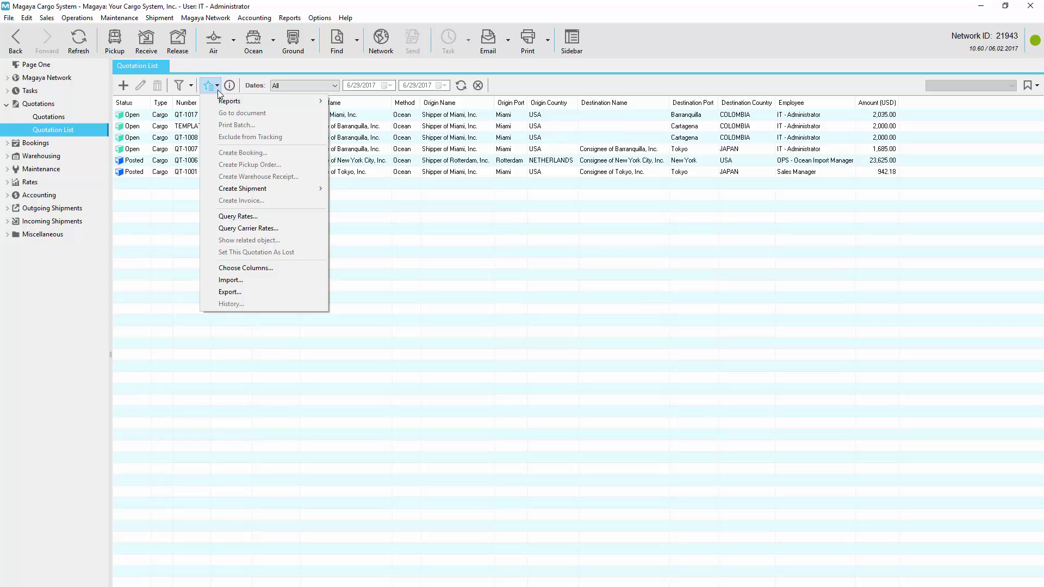
{"action": "left_click", "coordinate": [289, 267]}
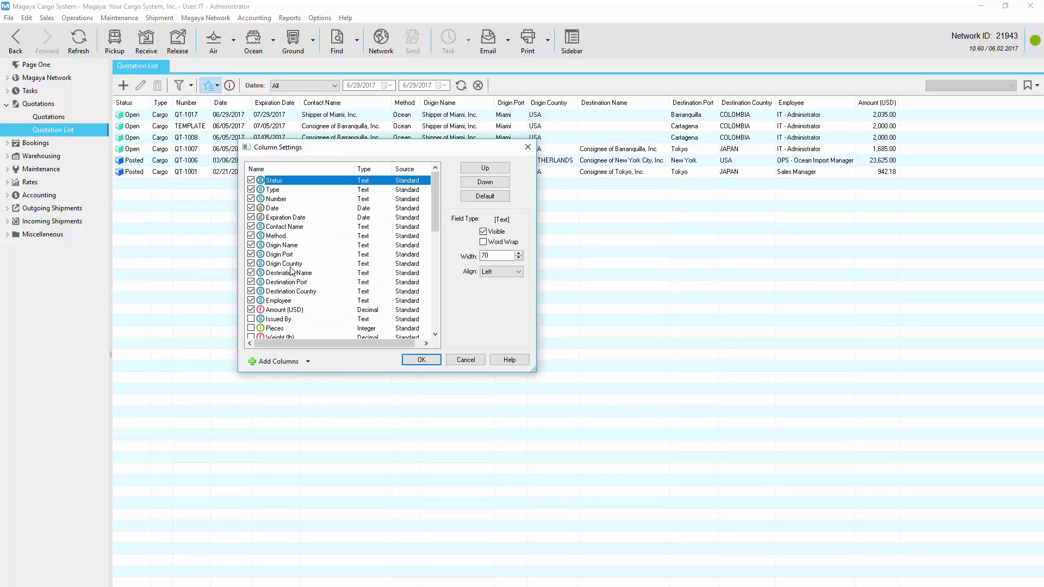
{"action": "key", "text": "Escape"}
{"action": "left_click", "coordinate": [334, 86]}
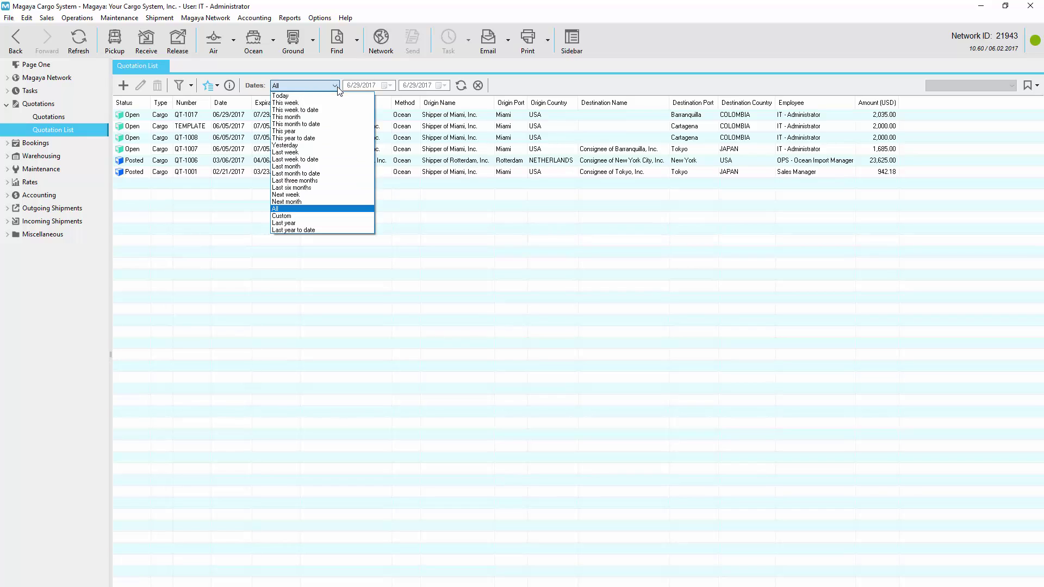
{"action": "left_click", "coordinate": [191, 86]}
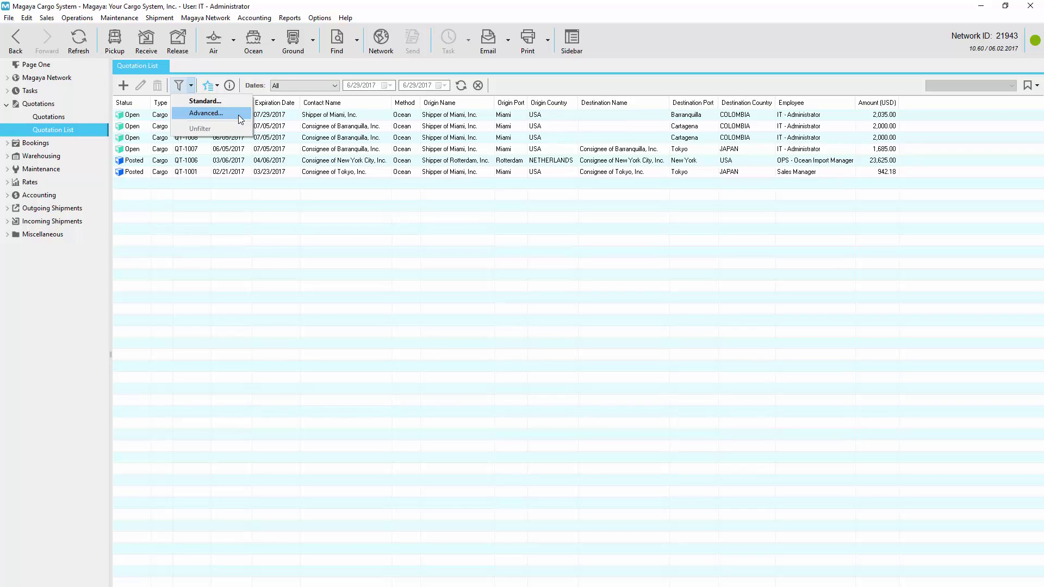
{"action": "left_click", "coordinate": [1031, 86]}
{"action": "left_click", "coordinate": [1029, 102]}
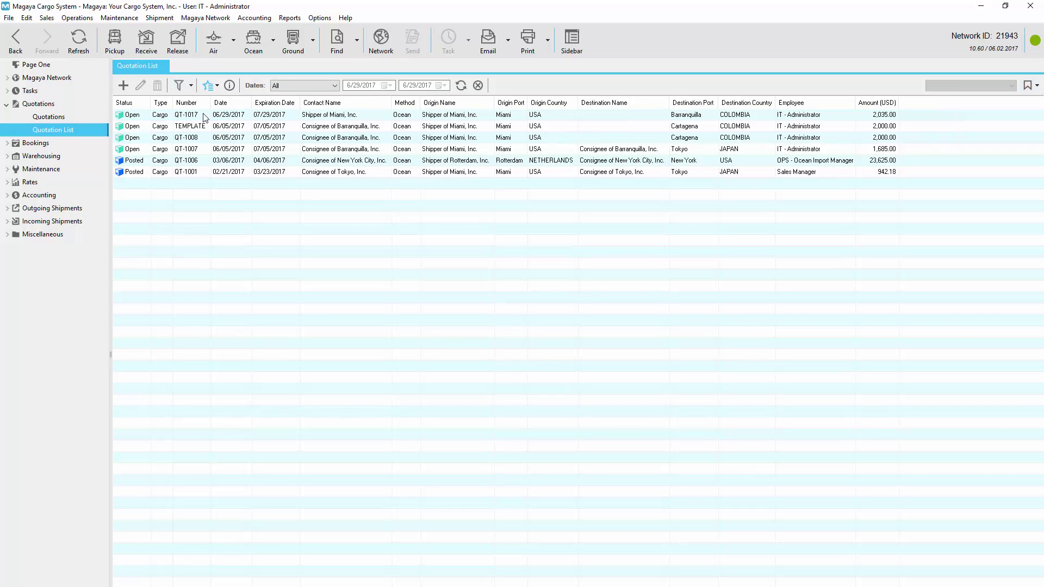
Select quotation QT-1017 in the list and show its Actions menu with Create Shipment and Create Invoice
{"action": "left_click", "coordinate": [206, 118]}
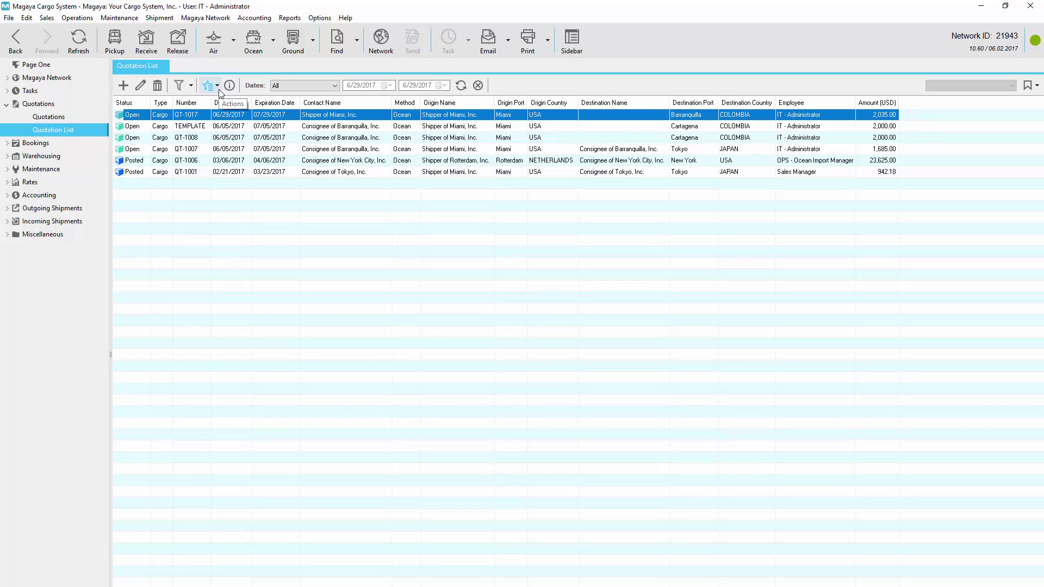
{"action": "left_click", "coordinate": [219, 92]}
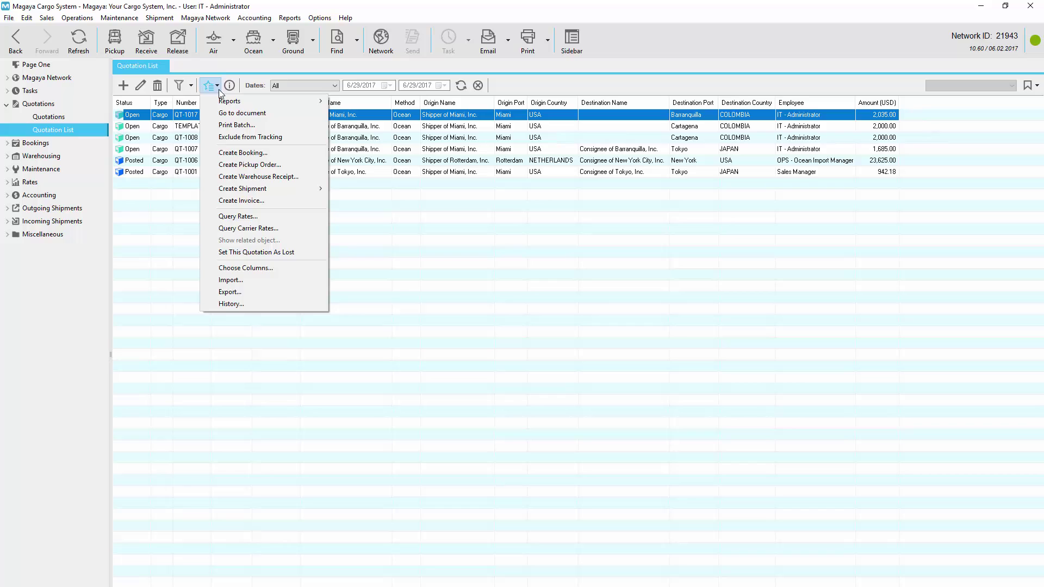
{"action": "mouse_move", "coordinate": [306, 191]}
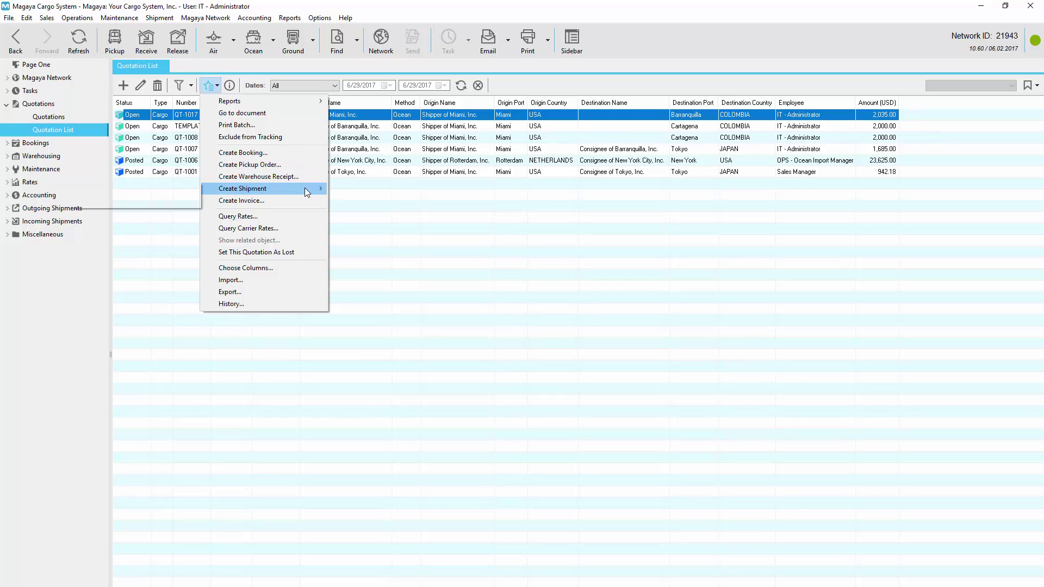